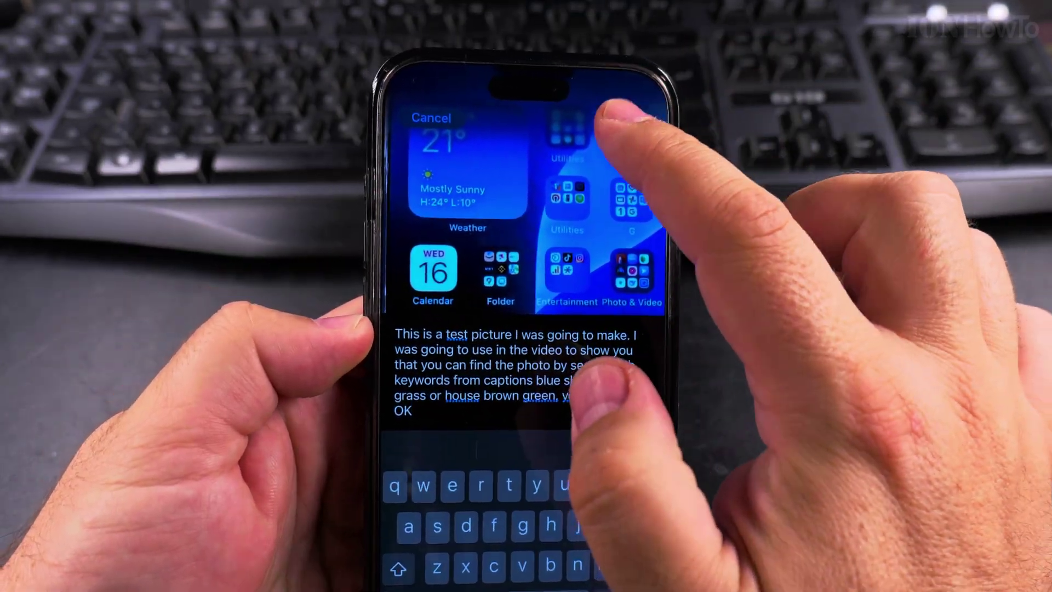
Save the screenshot's test-picture caption listing blue sky and green grass
click(629, 117)
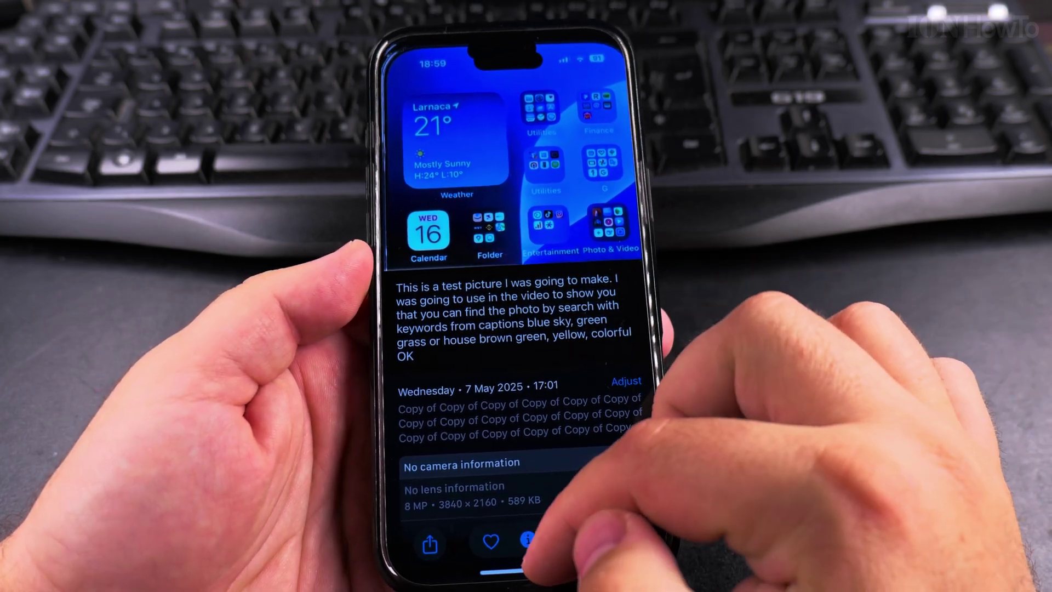
Briefly leave and reopen Photos, close the photo details, and browse the Library screenshots
drag(510, 569, 611, 238)
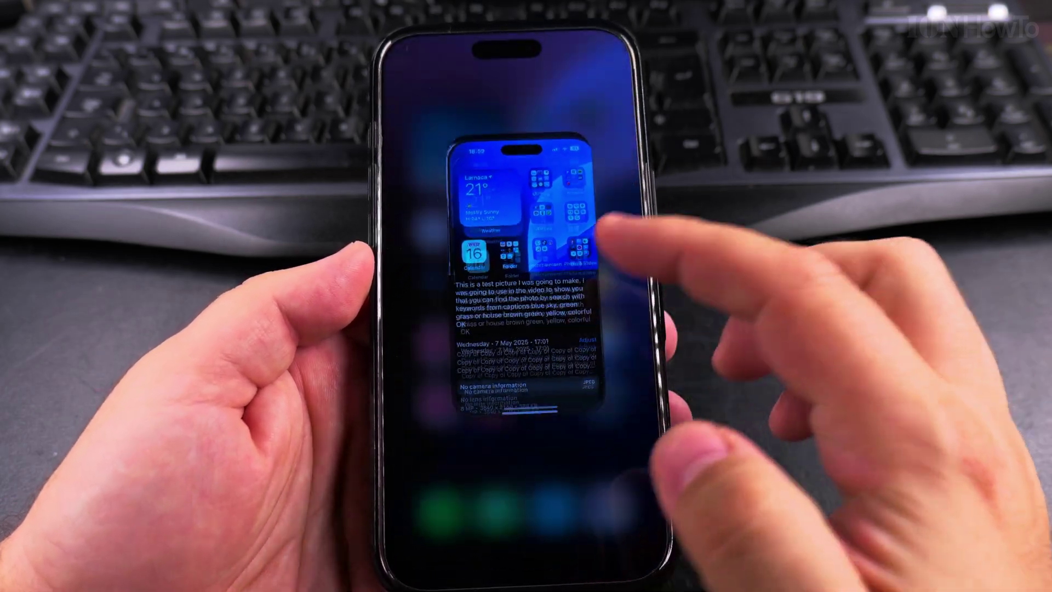
click(549, 412)
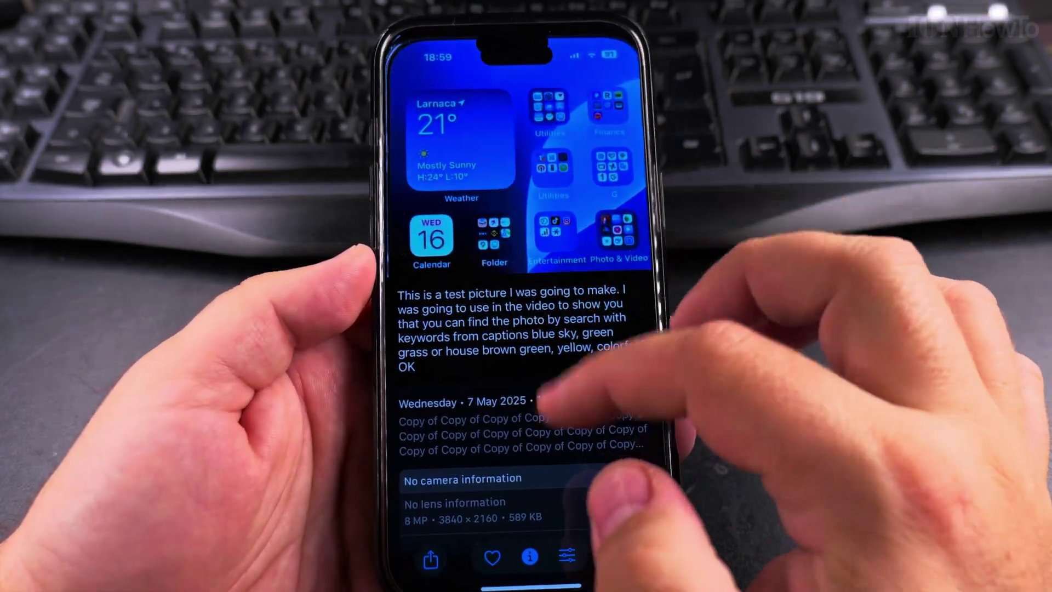
click(537, 569)
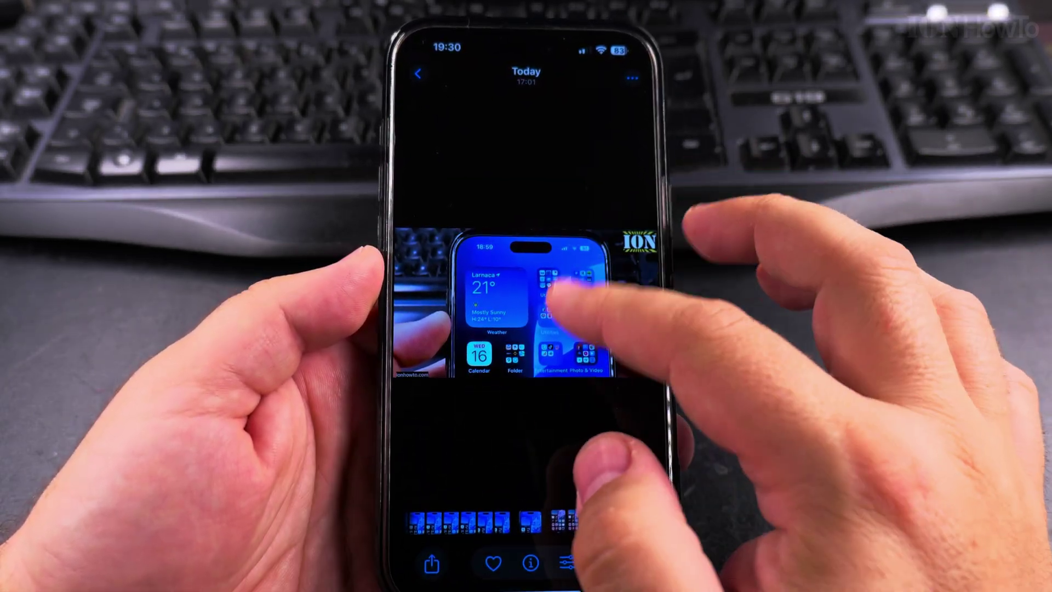
drag(564, 294, 576, 494)
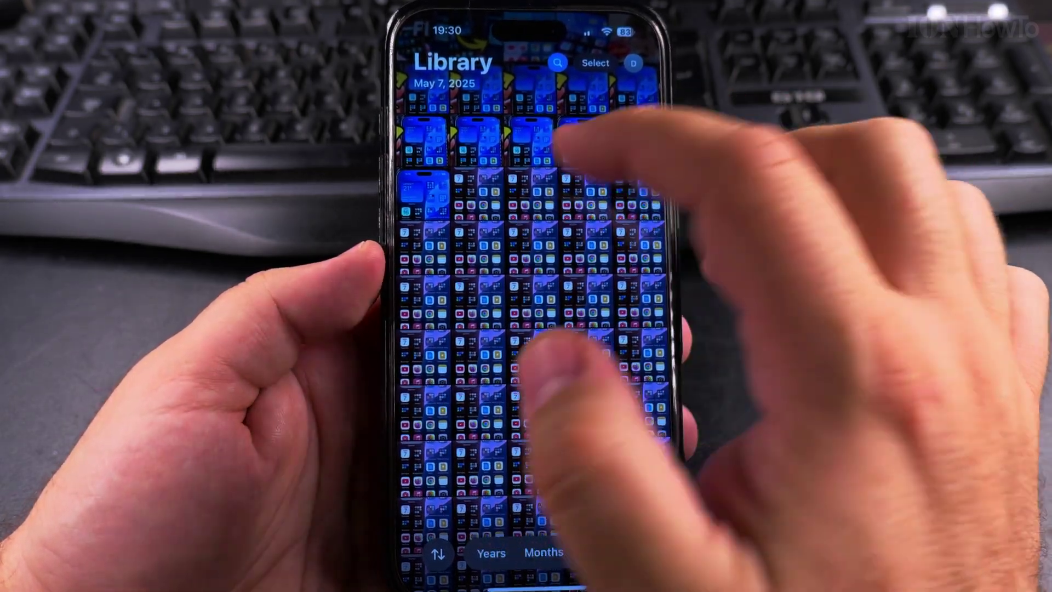
click(576, 197)
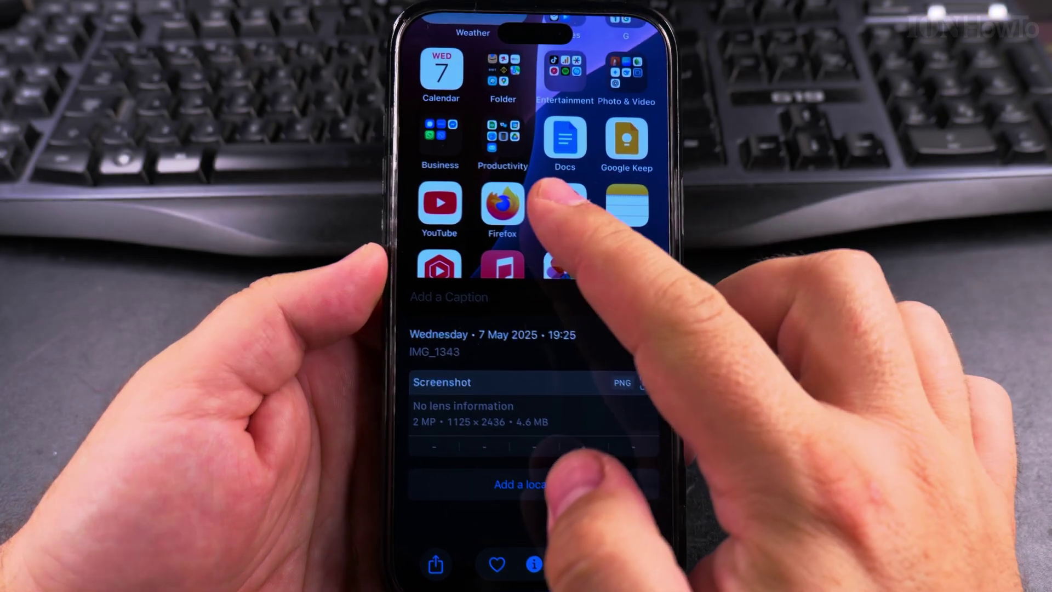
drag(564, 200, 740, 206)
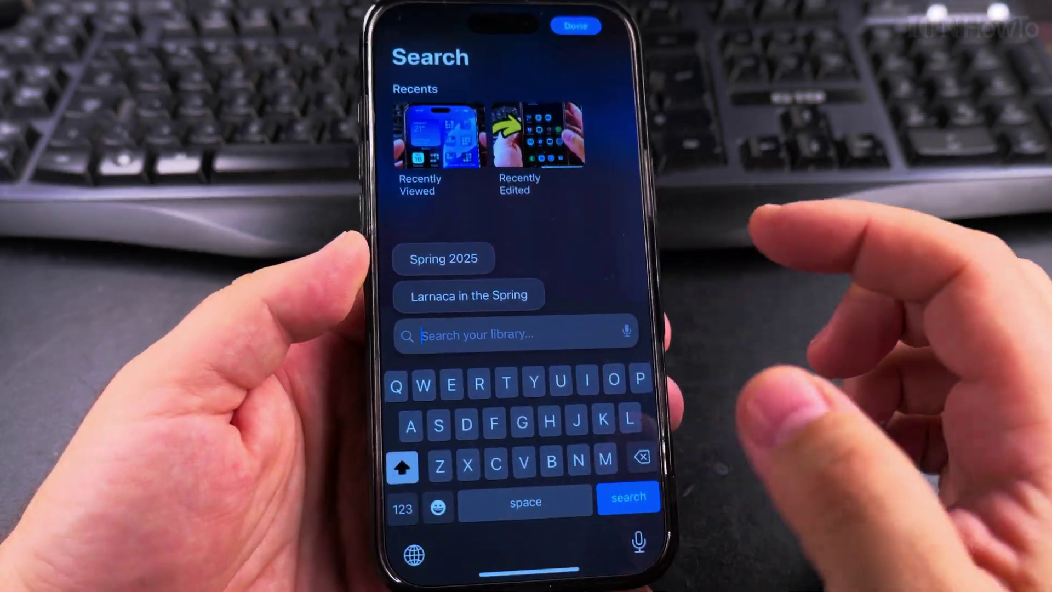
text(Tes)
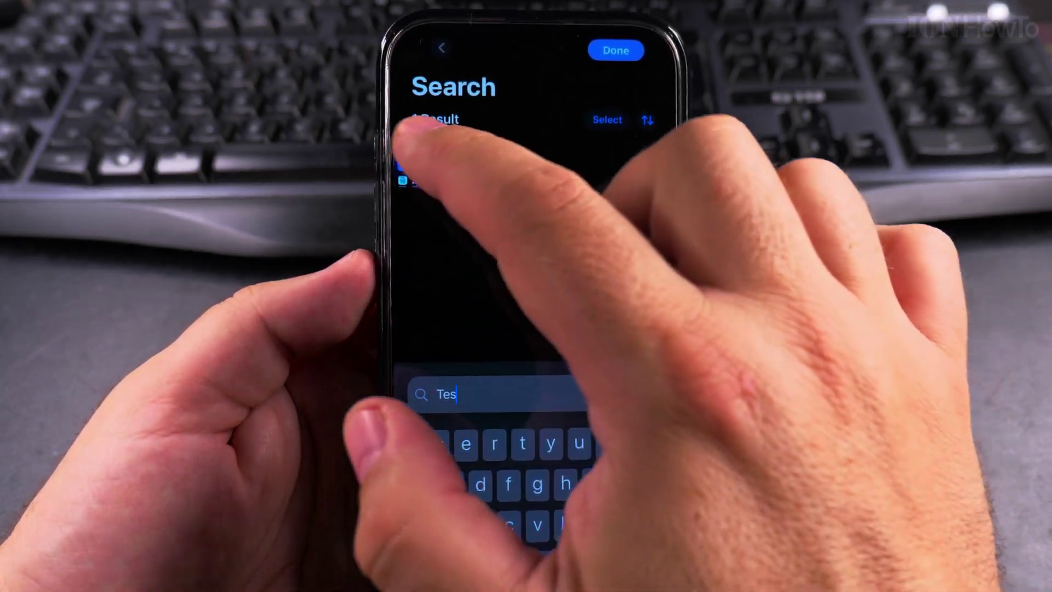
Open the single 'Tes' result, then return to Library and open a home-screen screenshot
click(414, 165)
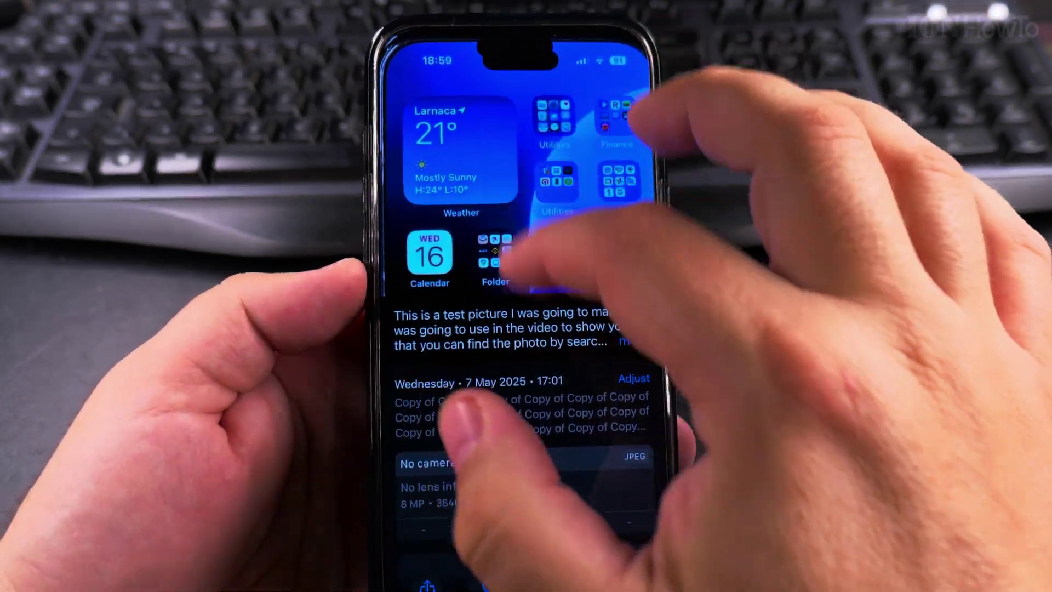
drag(609, 205, 559, 346)
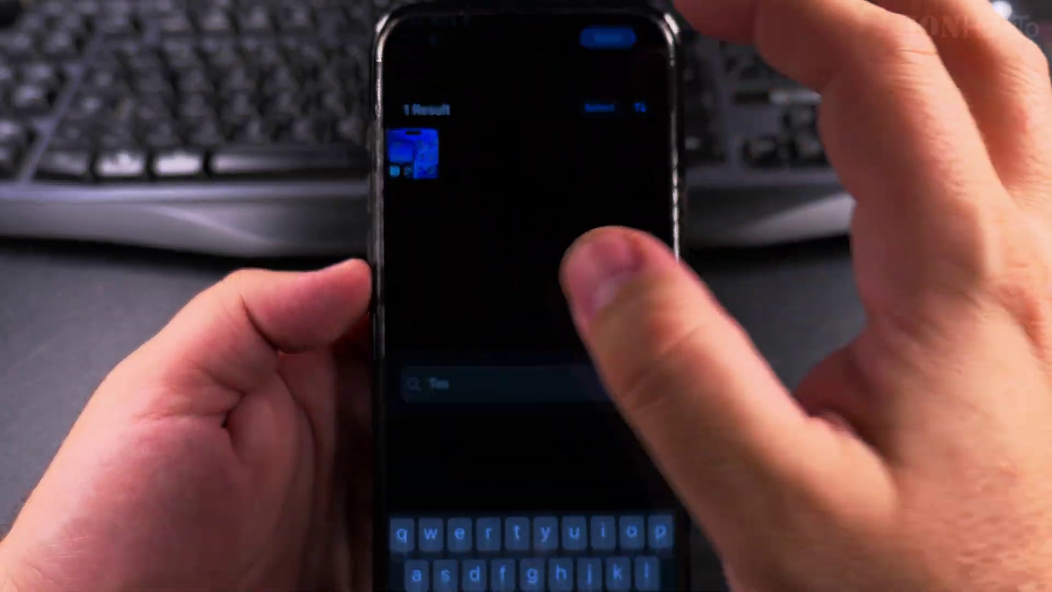
drag(592, 272, 633, 282)
scroll(564, 305, up, 5)
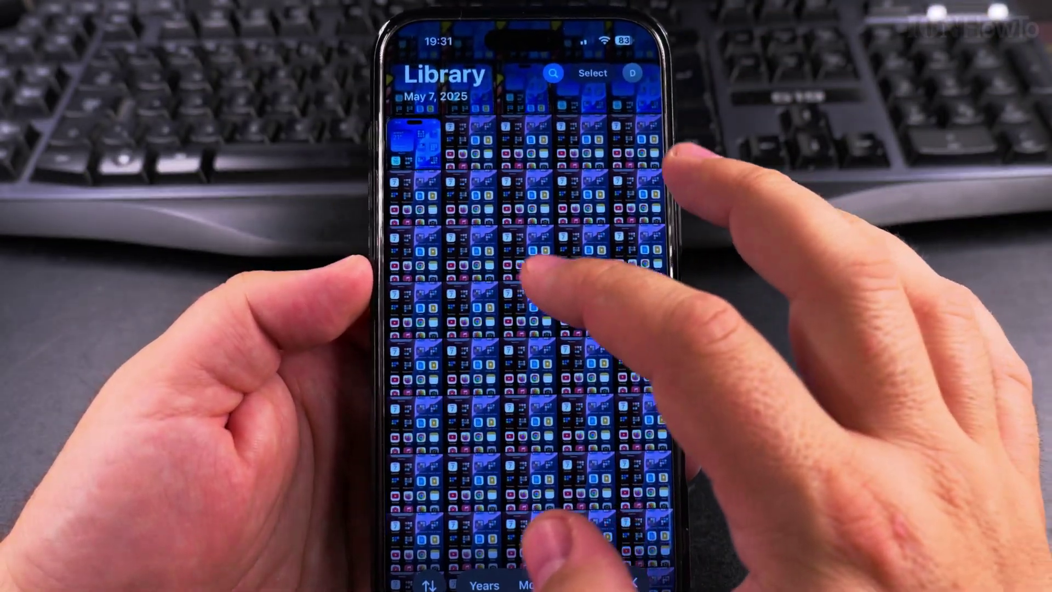
click(528, 283)
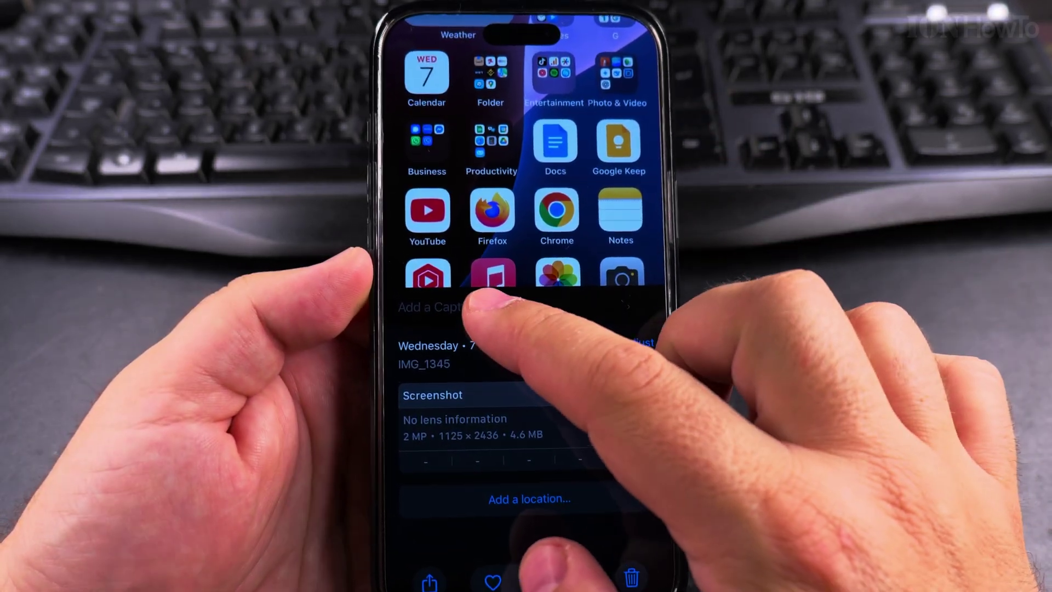
Caption IMG_1345 'Panasonic Lumix, S5 test image it's not real. This is just a test.'
click(423, 294)
text(Panasonic Lumix)
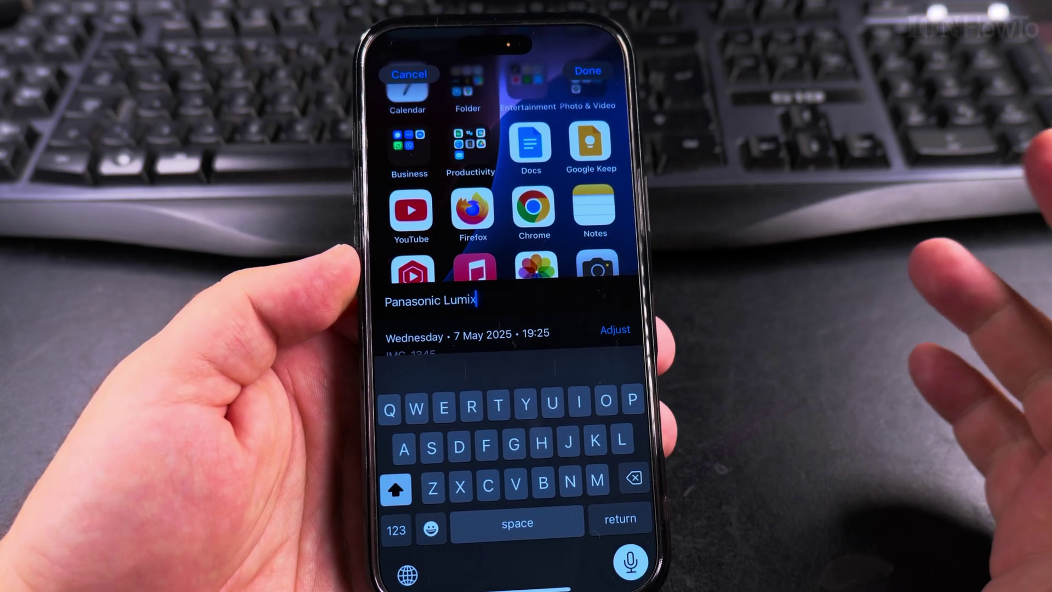
text(, S5)
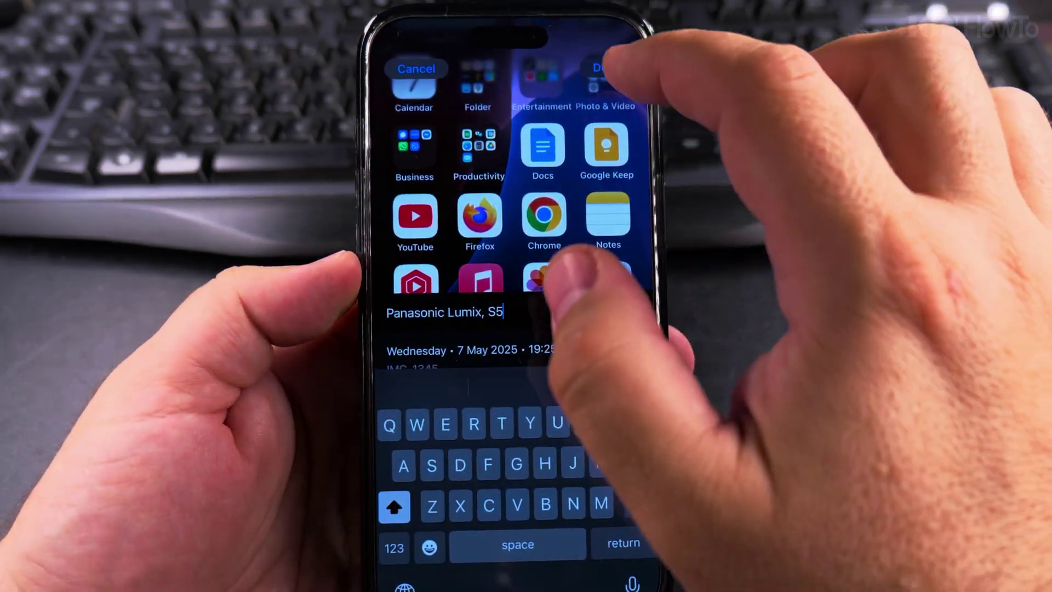
click(599, 68)
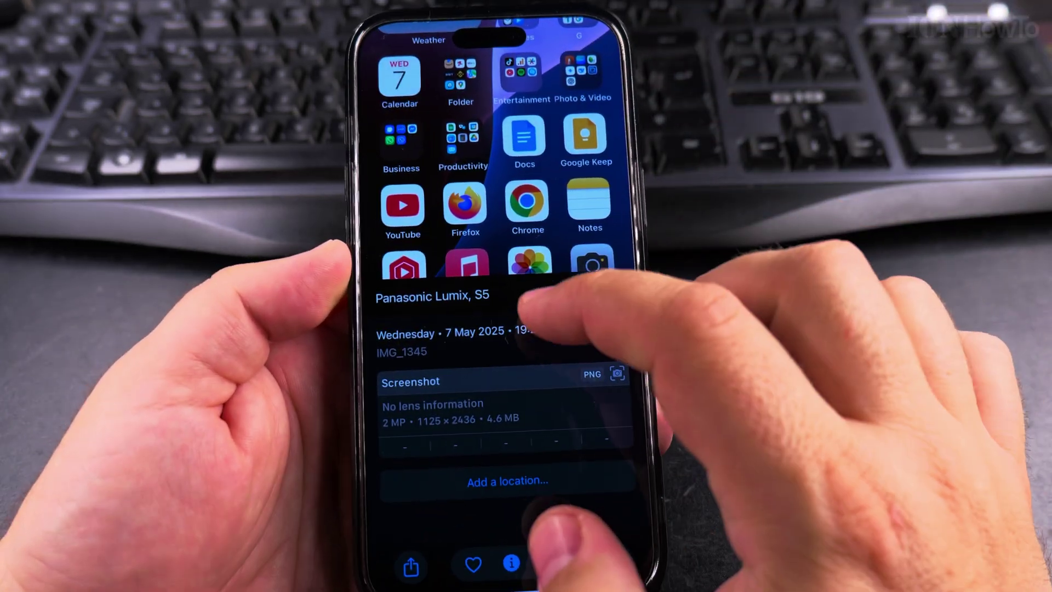
click(420, 284)
text(test image it's not real. This is just a test.)
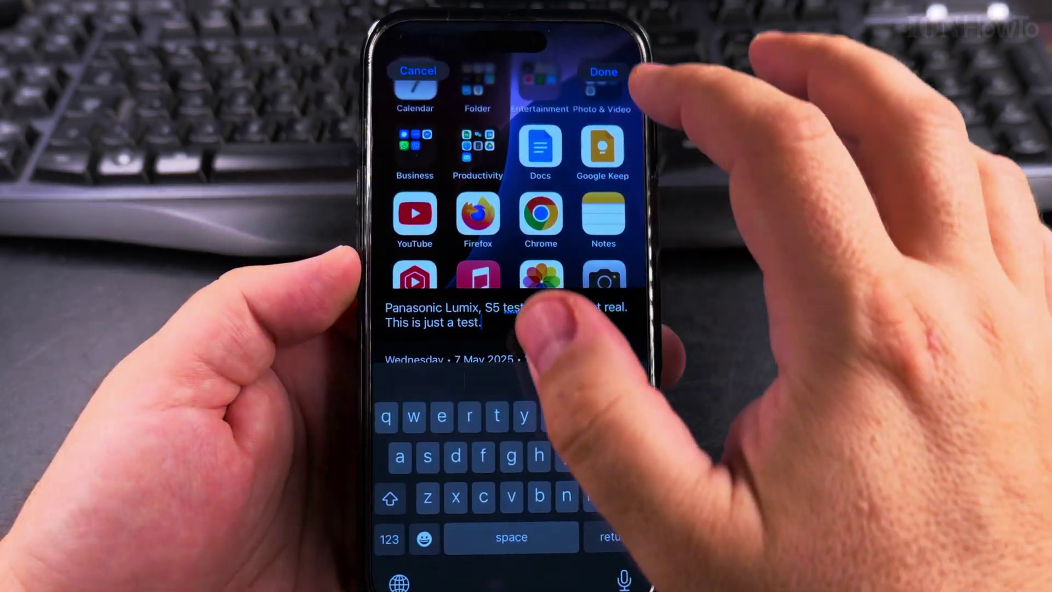
click(562, 65)
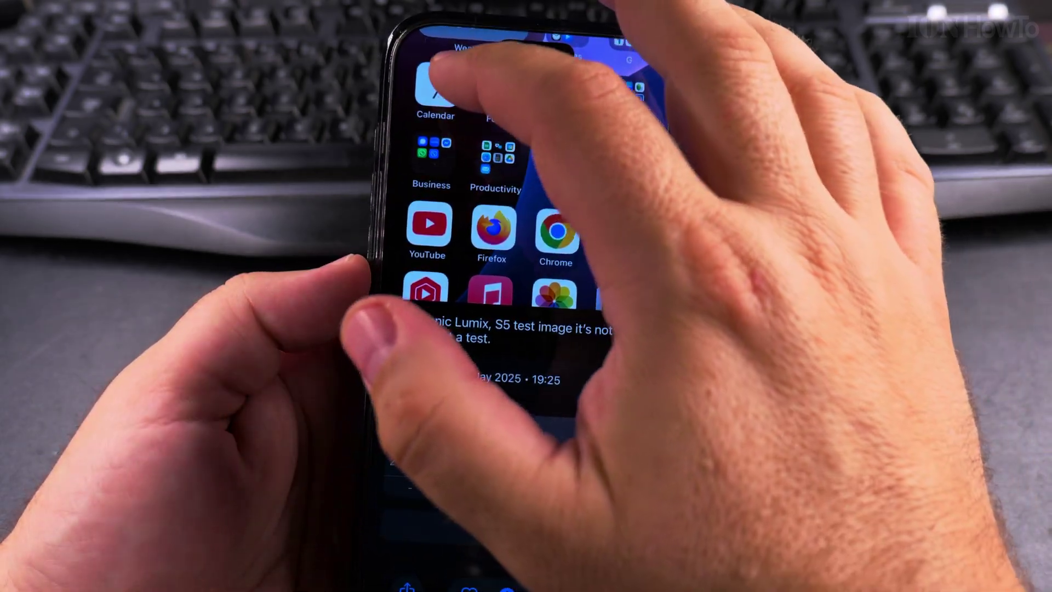
Search the library for 'Test' and open the second of its two results
click(447, 98)
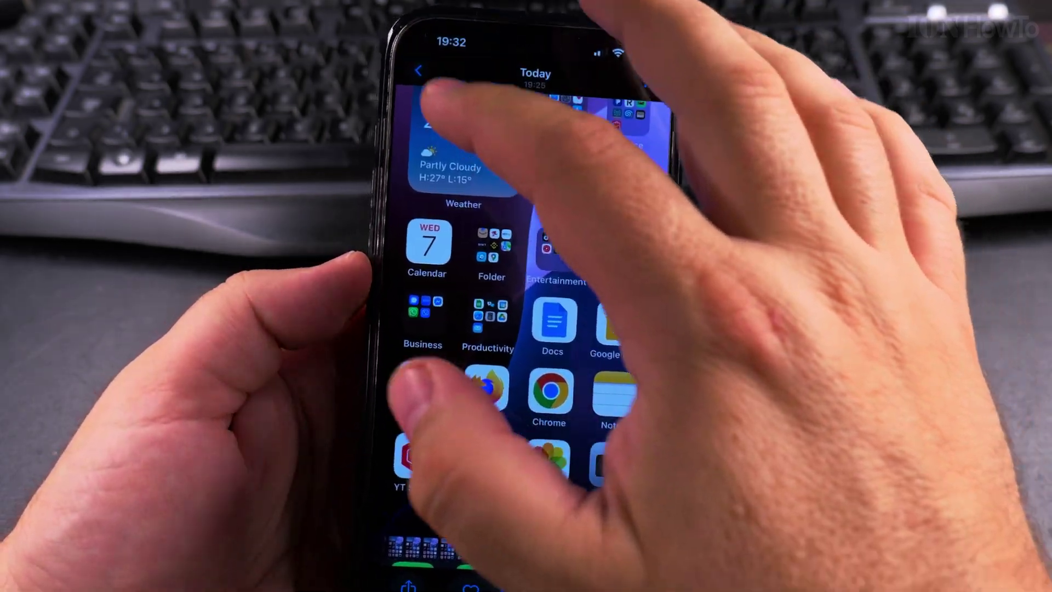
click(415, 78)
click(554, 77)
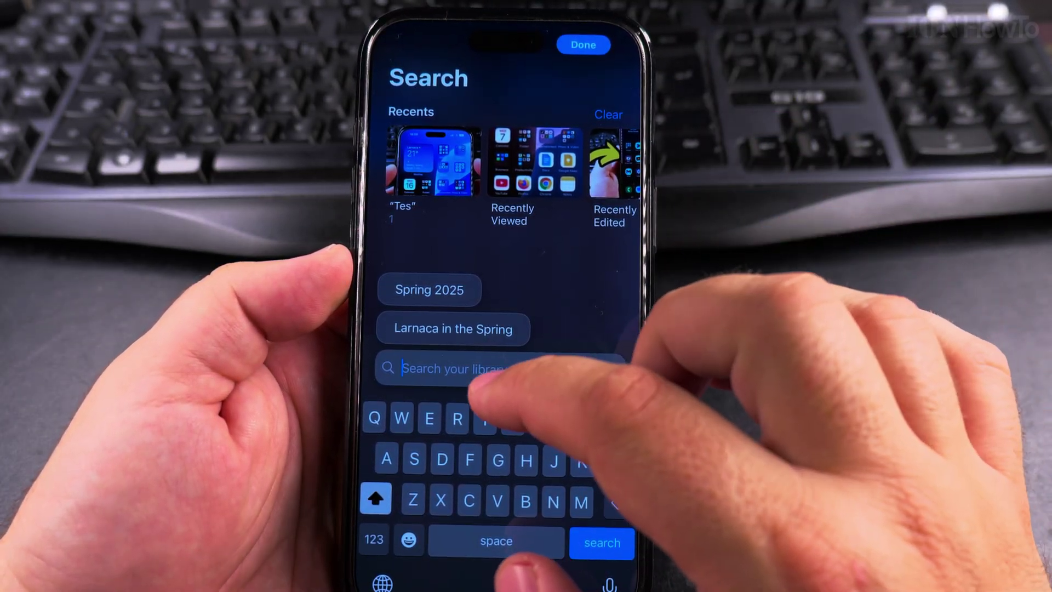
text(Test)
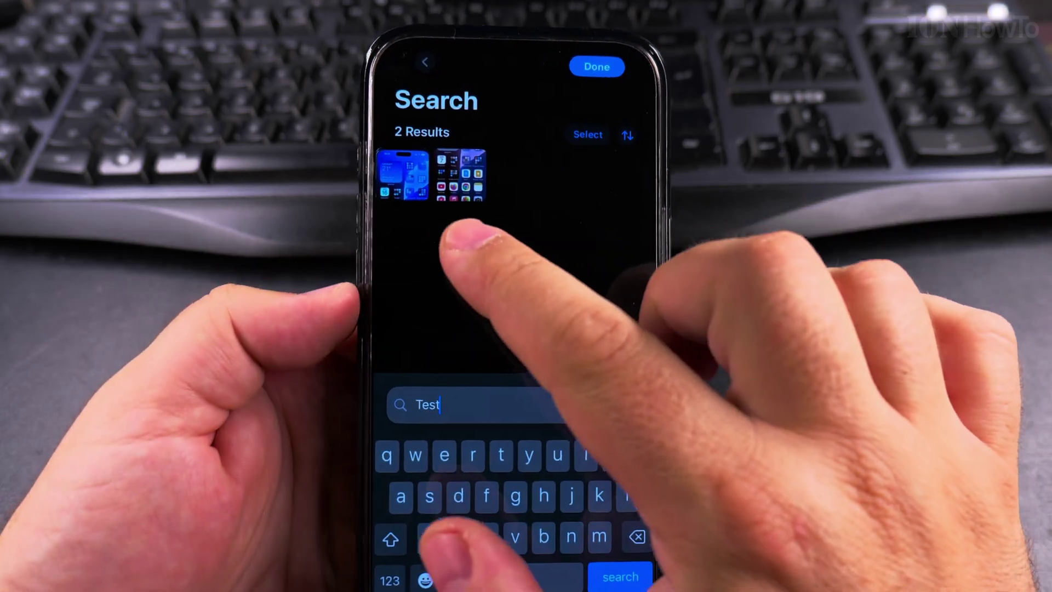
click(466, 174)
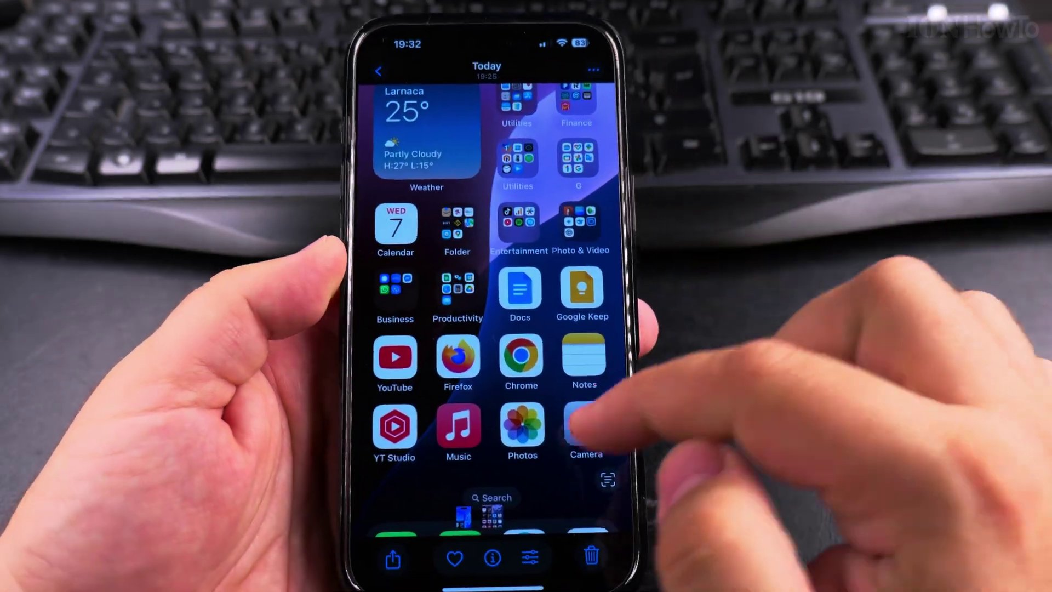